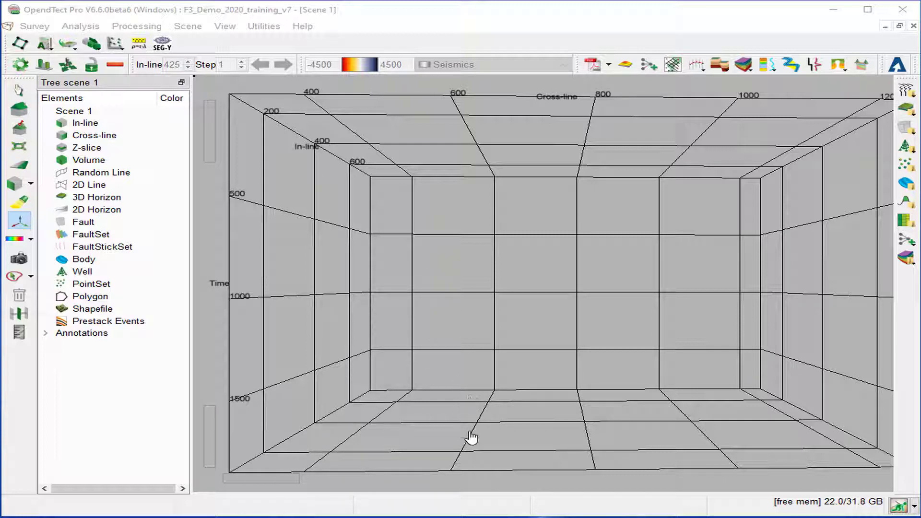
Open the Survey menu over the empty Scene 1
click(33, 26)
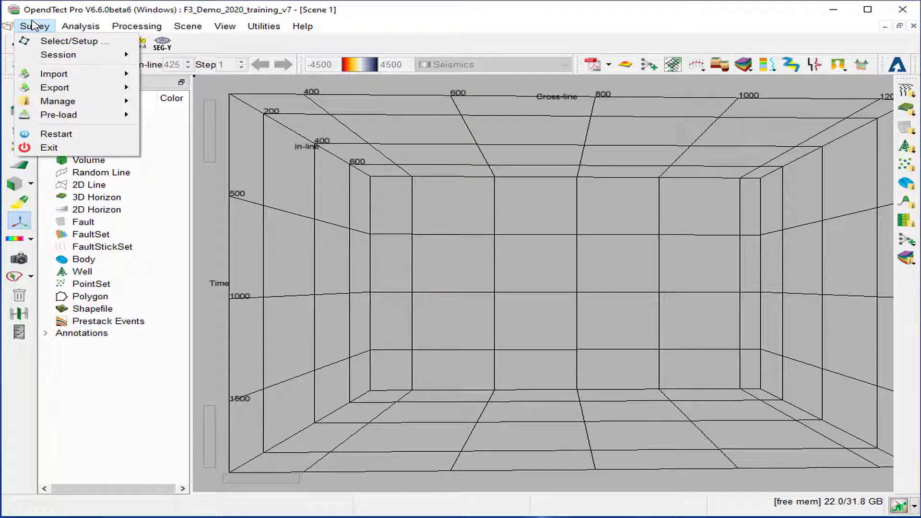
Pre-load the '4 Dip steered median filter' cube through Survey > Pre-load > Seismic Data
mouse_move(67, 116)
click(211, 114)
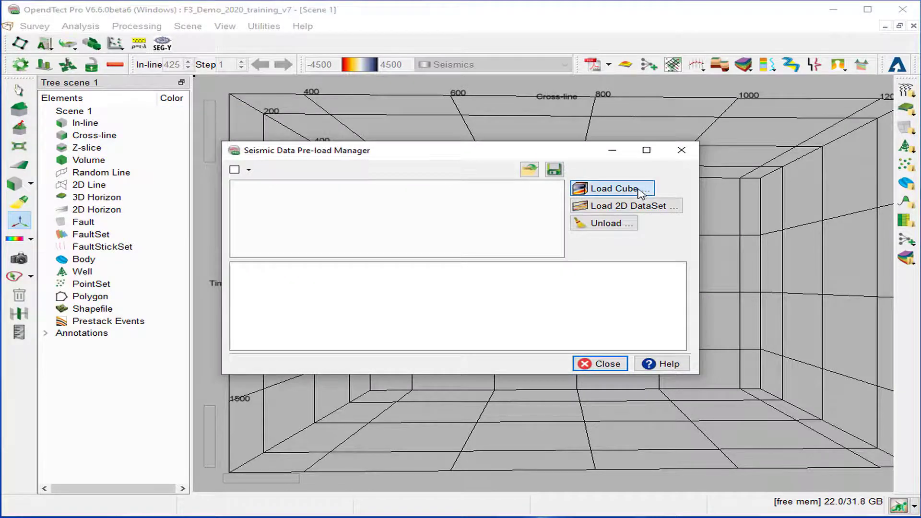
click(639, 192)
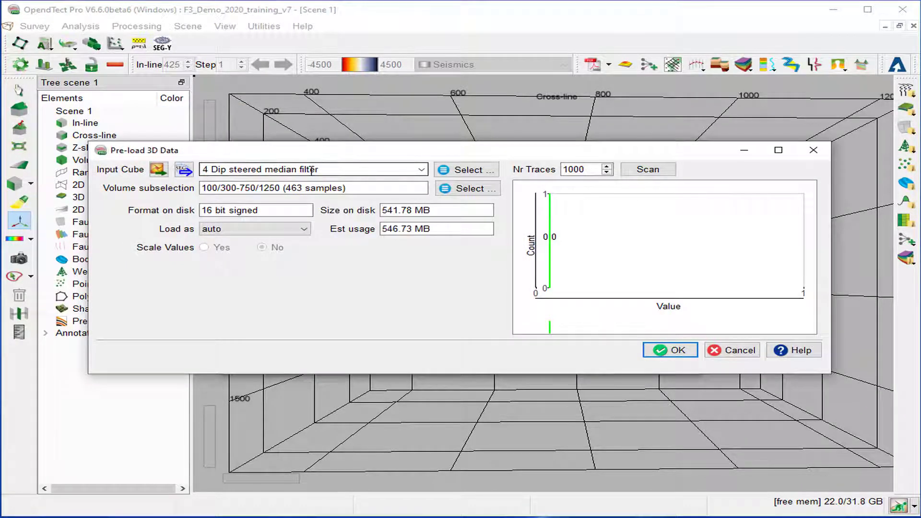
click(687, 349)
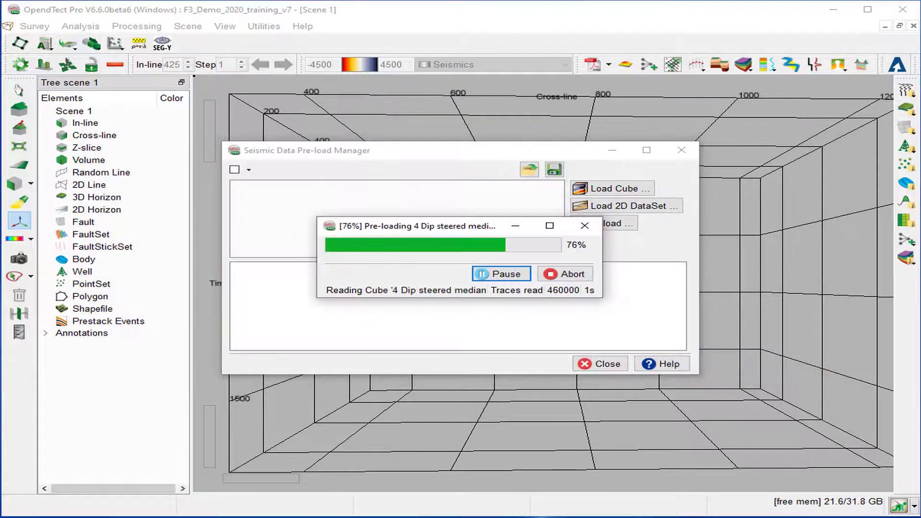
click(600, 363)
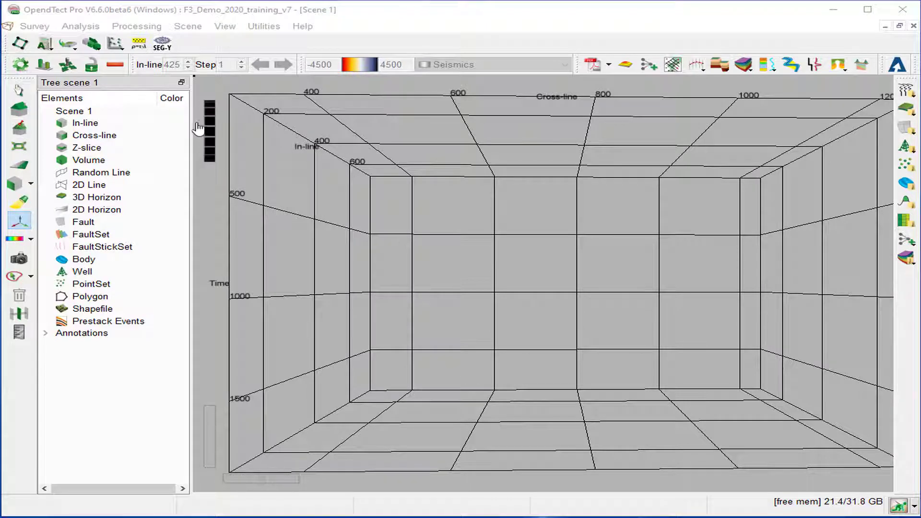
Add in-line 425 with default data and the stored 'Random Line through wells extended'
right_click(83, 124)
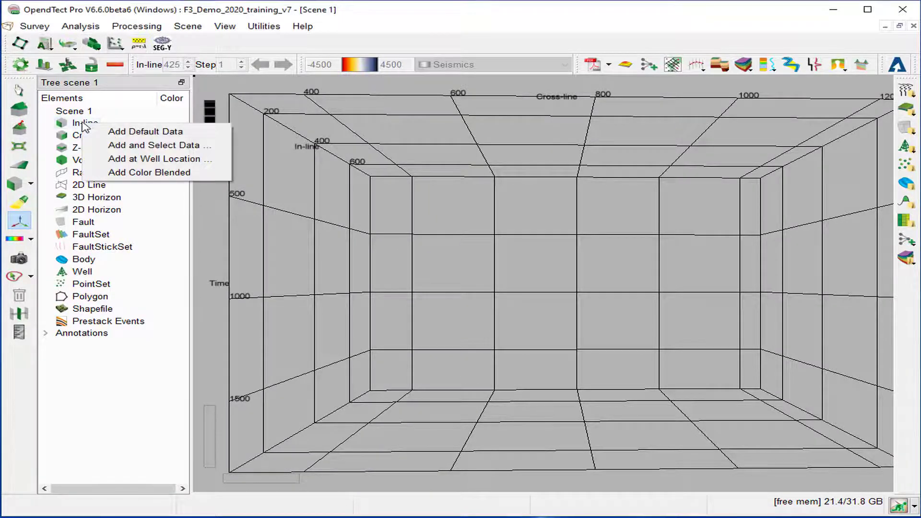
click(131, 137)
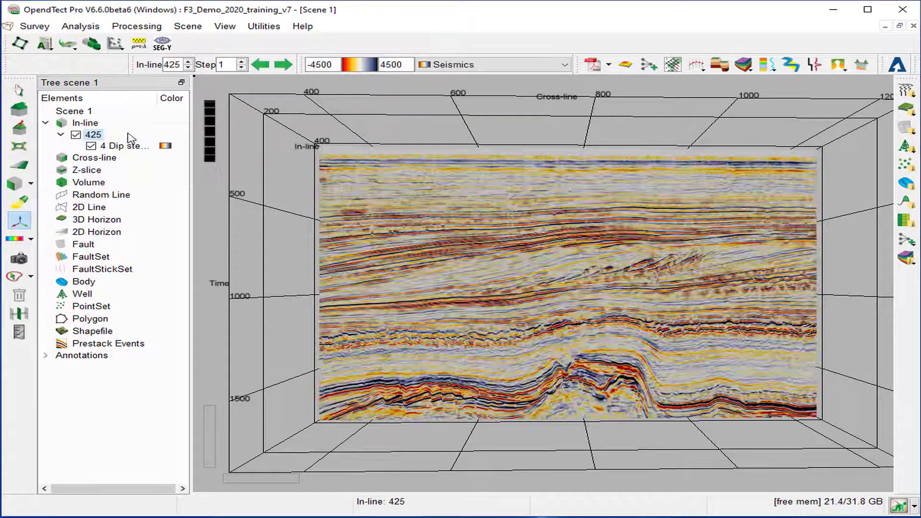
right_click(89, 194)
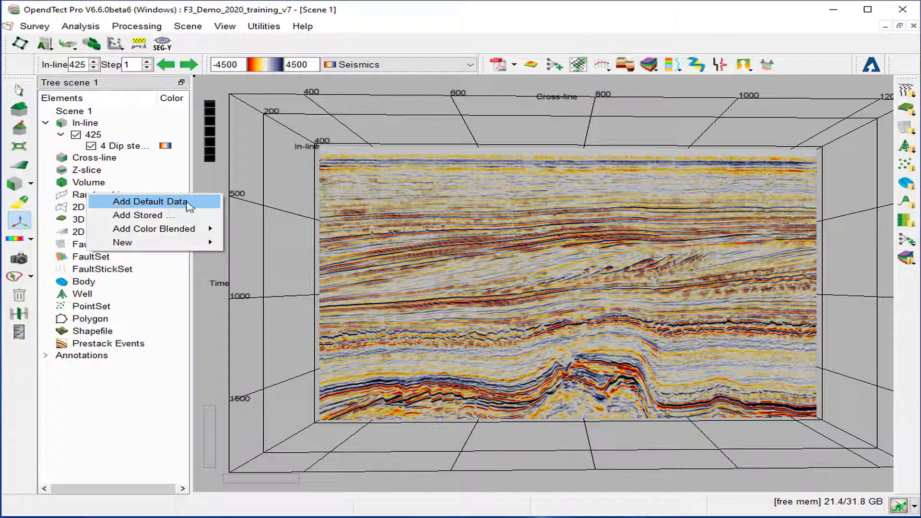
click(189, 216)
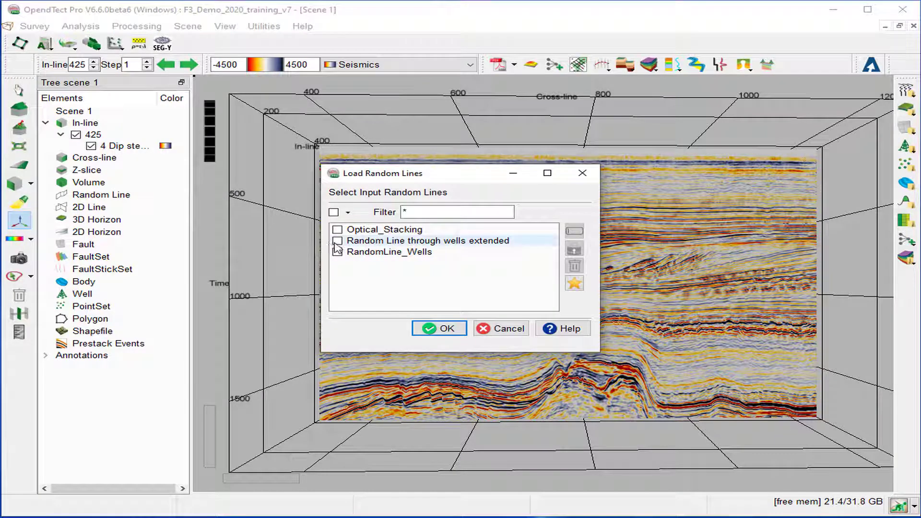
click(337, 241)
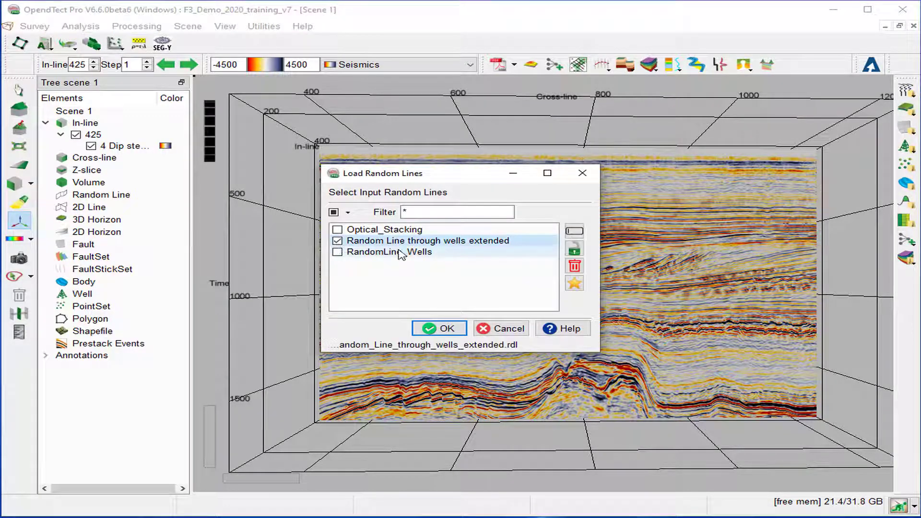
click(446, 330)
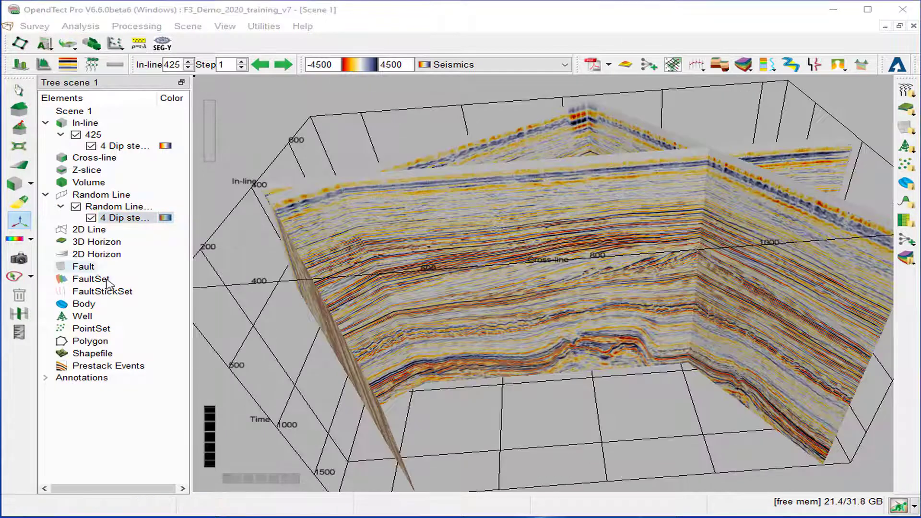
Load all four wells into the scene
right_click(84, 317)
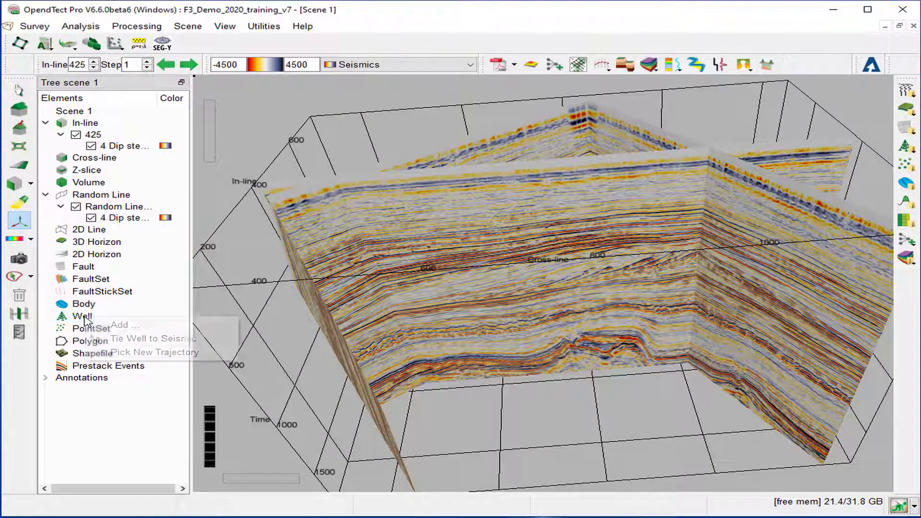
click(119, 325)
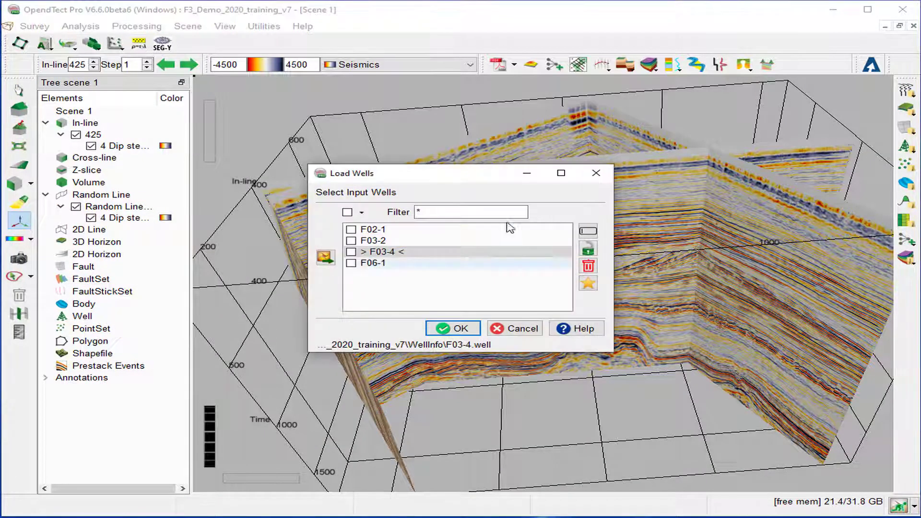
click(348, 212)
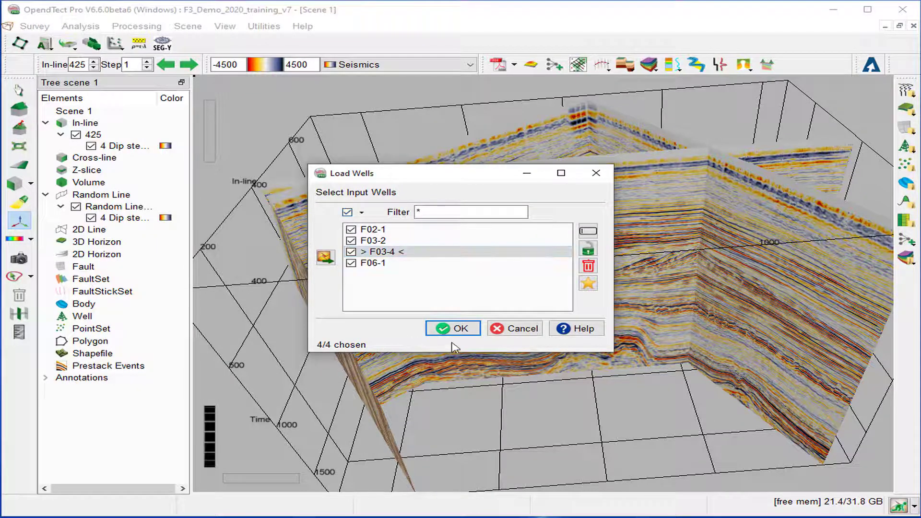
click(452, 328)
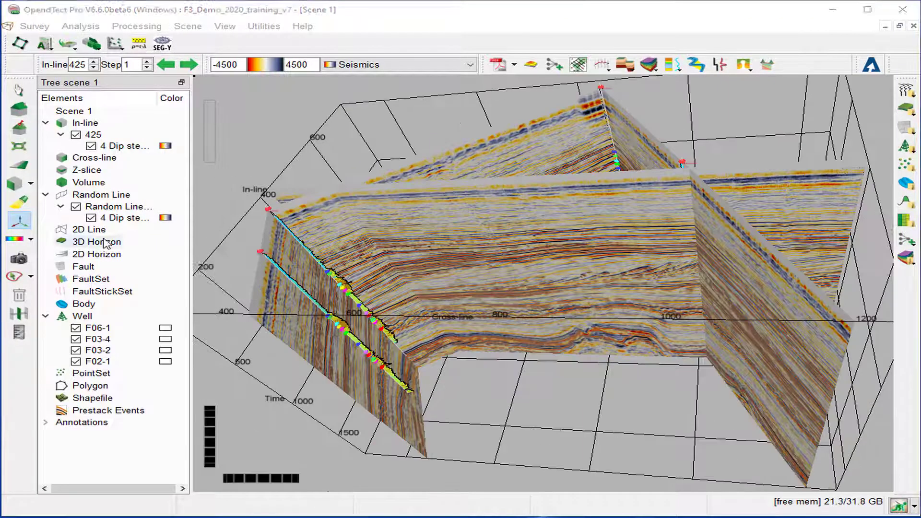
right_click(106, 243)
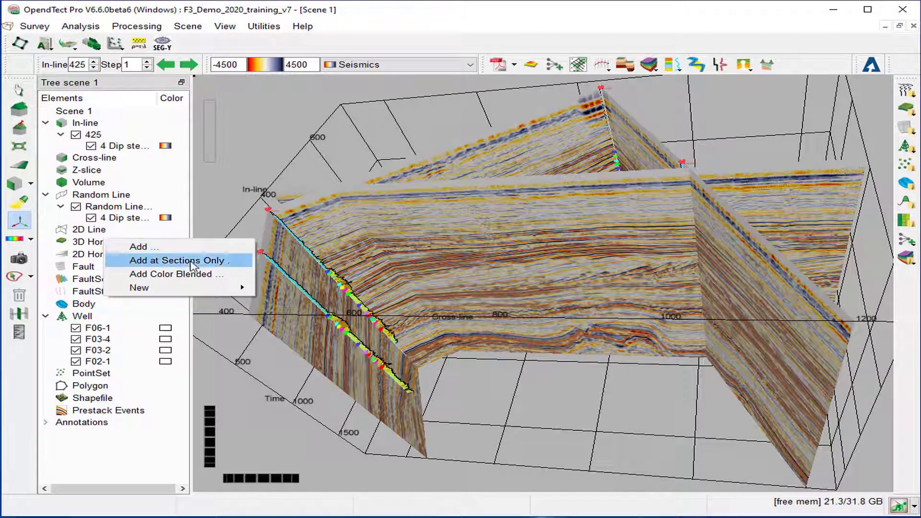
Start a new inversion-tracked horizon with 2 Steering BG Detailed steering data and edit its name
mouse_move(192, 290)
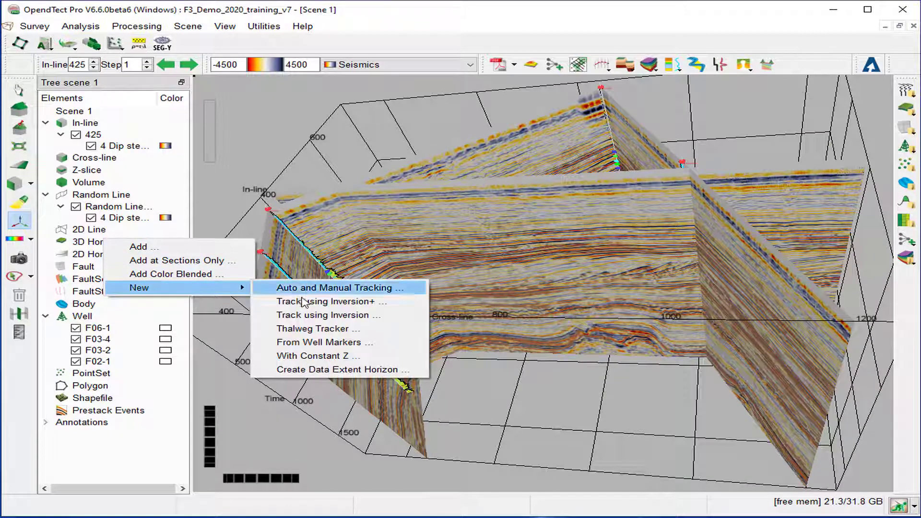
click(309, 317)
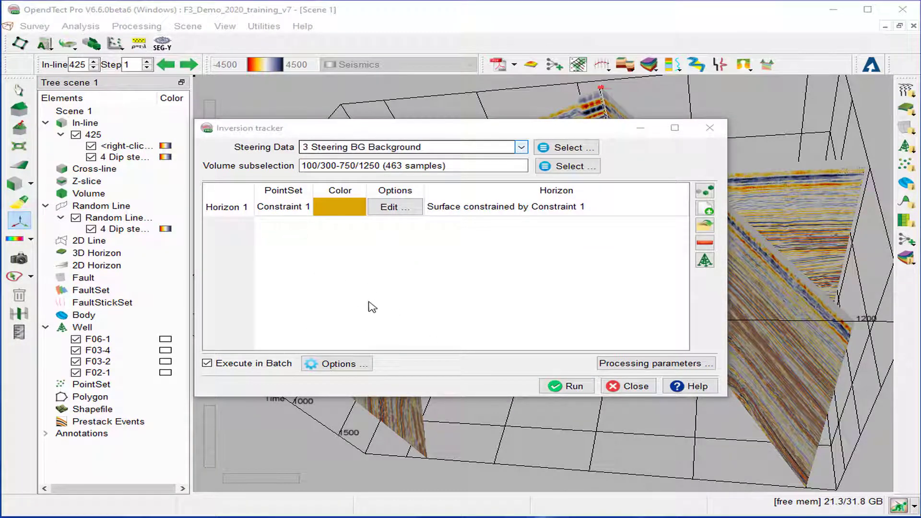
click(527, 147)
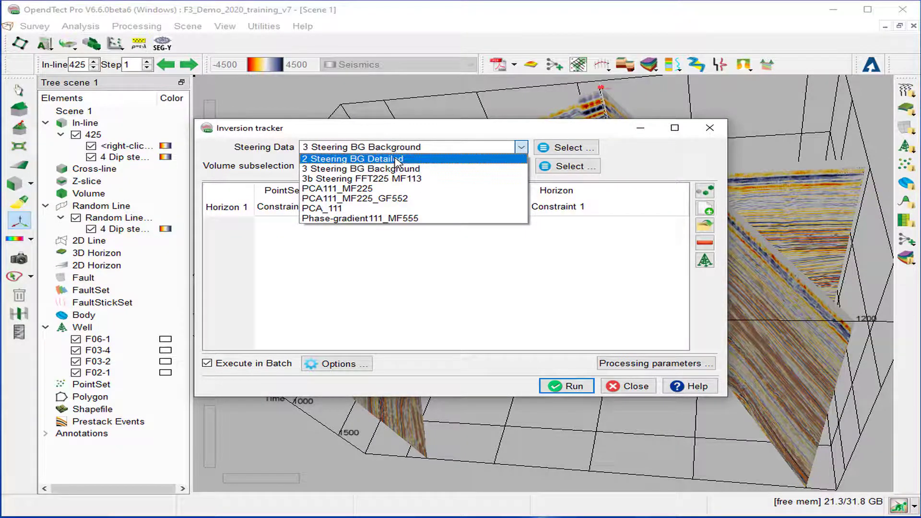
click(396, 159)
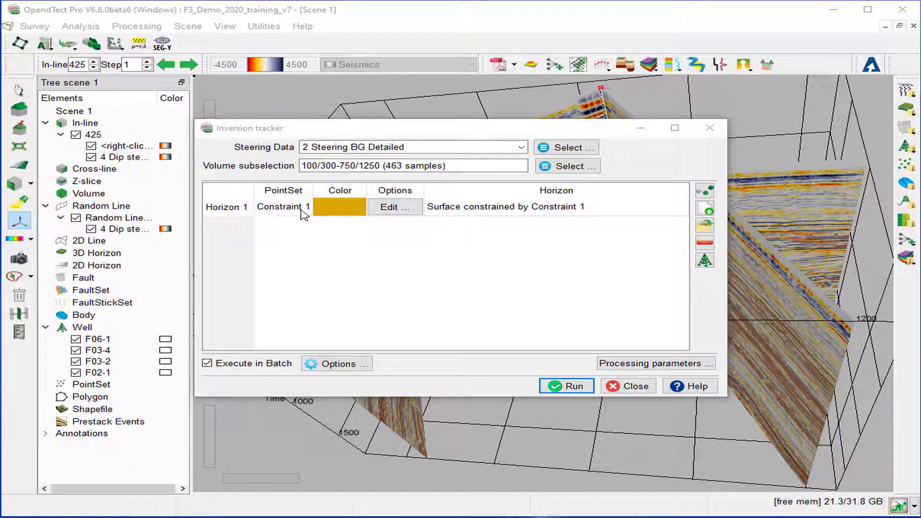
double_click(629, 213)
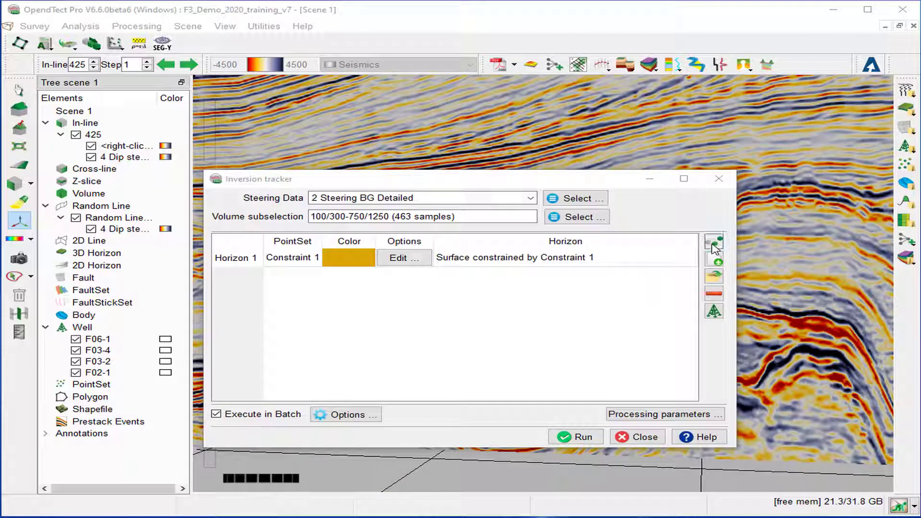
Pick three Constraint 1 points along the strong dark reflector in upper in-line 425
click(717, 245)
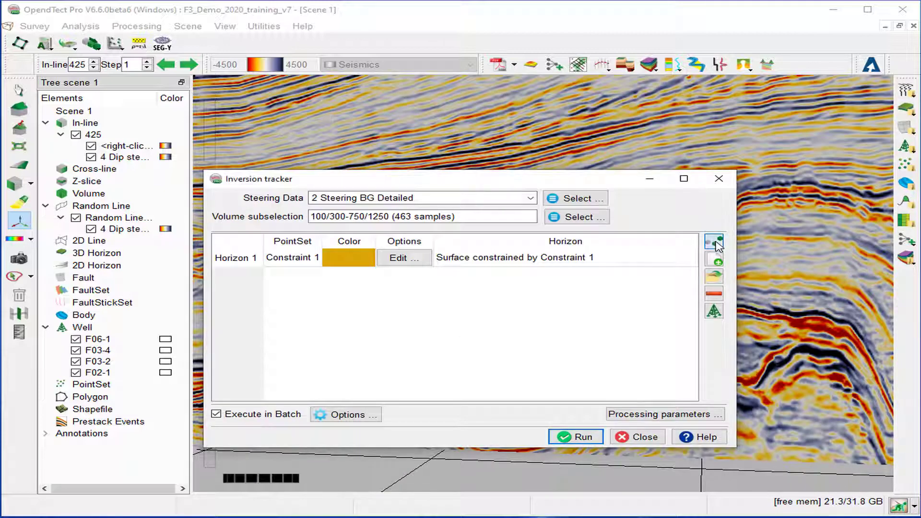
drag(472, 175, 518, 350)
click(391, 214)
scroll(391, 214, up, 2)
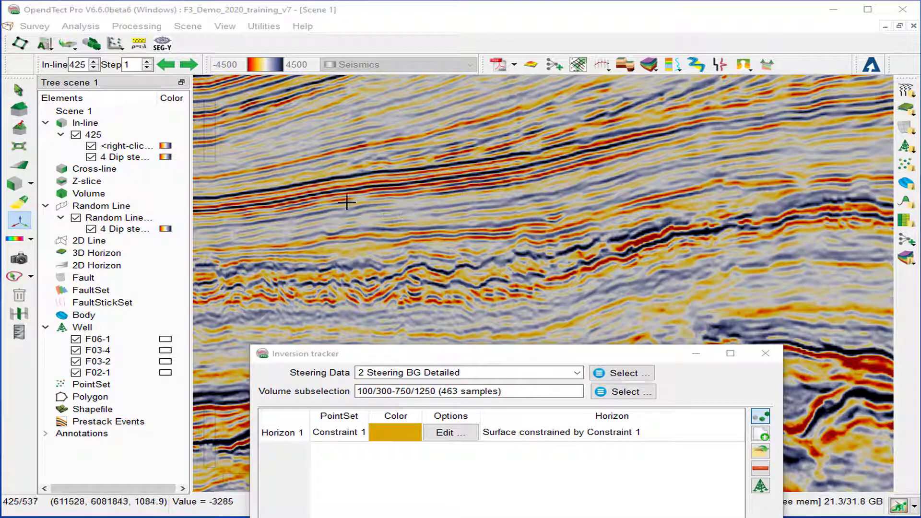
click(251, 191)
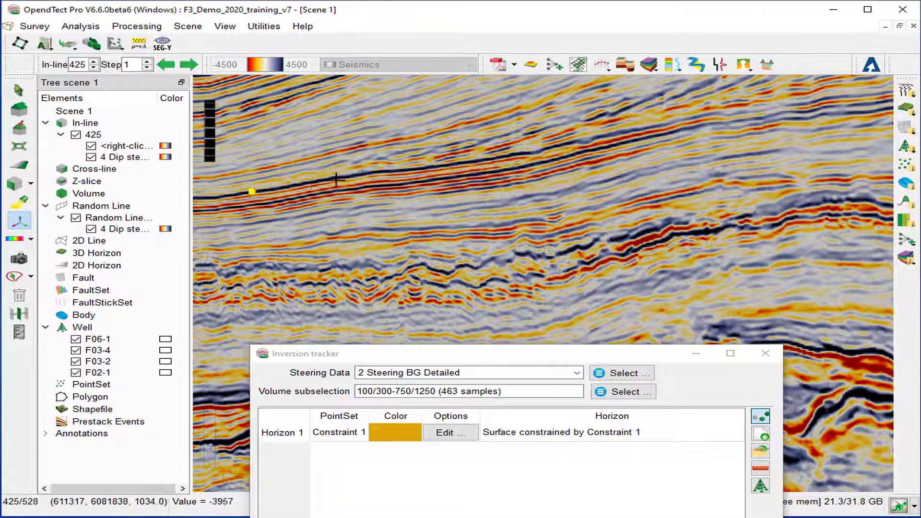
click(353, 175)
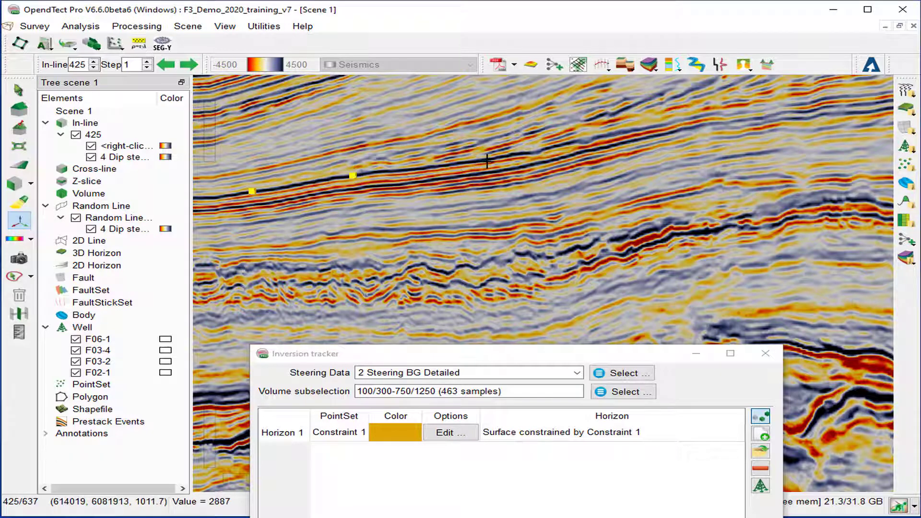
click(525, 151)
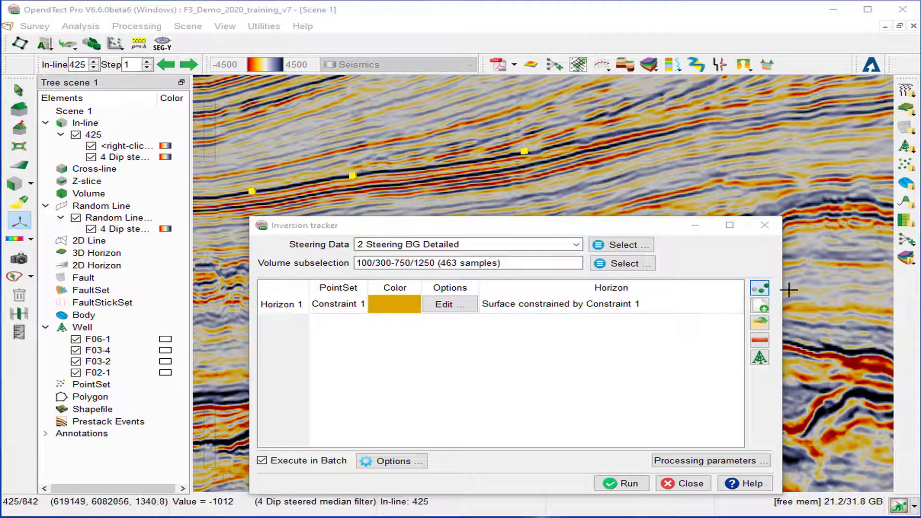
Stop picking, skip loading point sets, and bring up the well-marker selection list
click(762, 288)
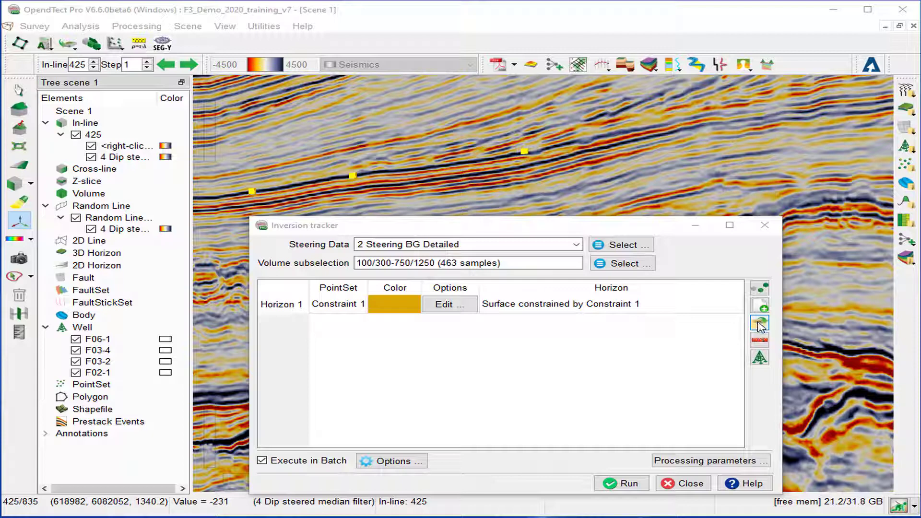
click(759, 323)
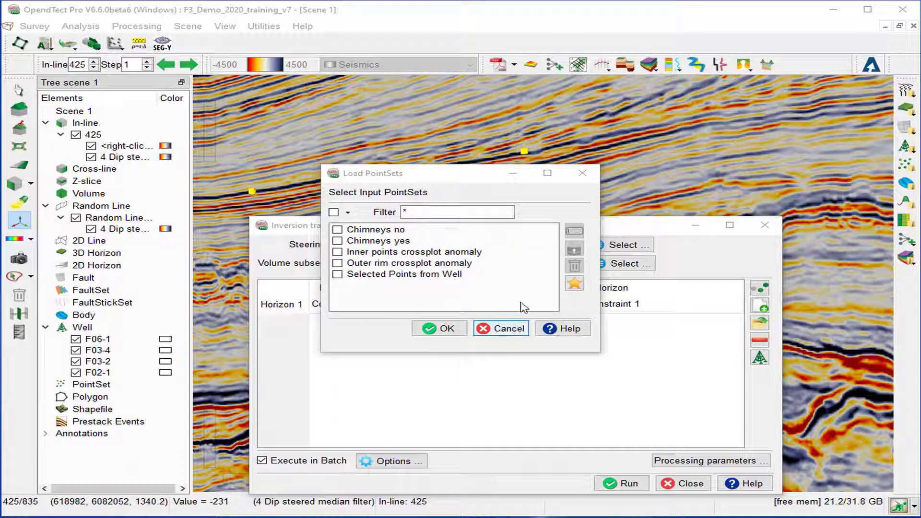
click(517, 331)
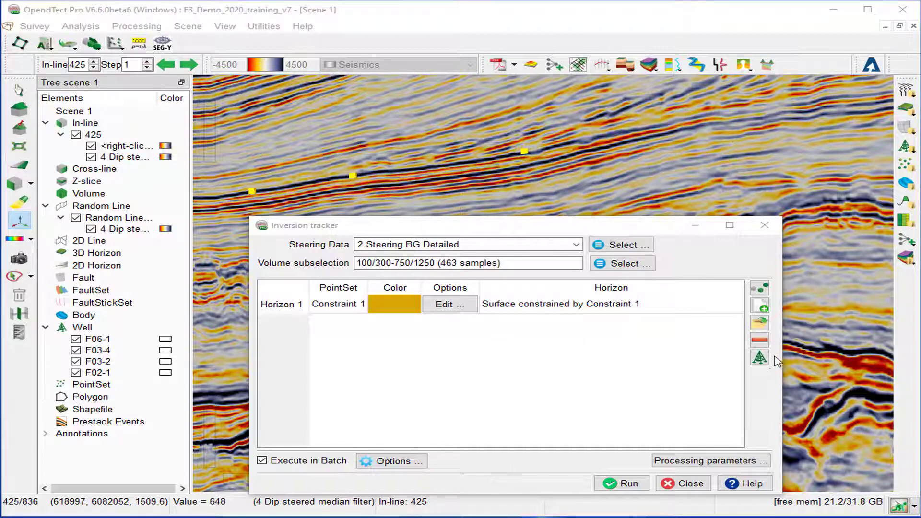
click(759, 362)
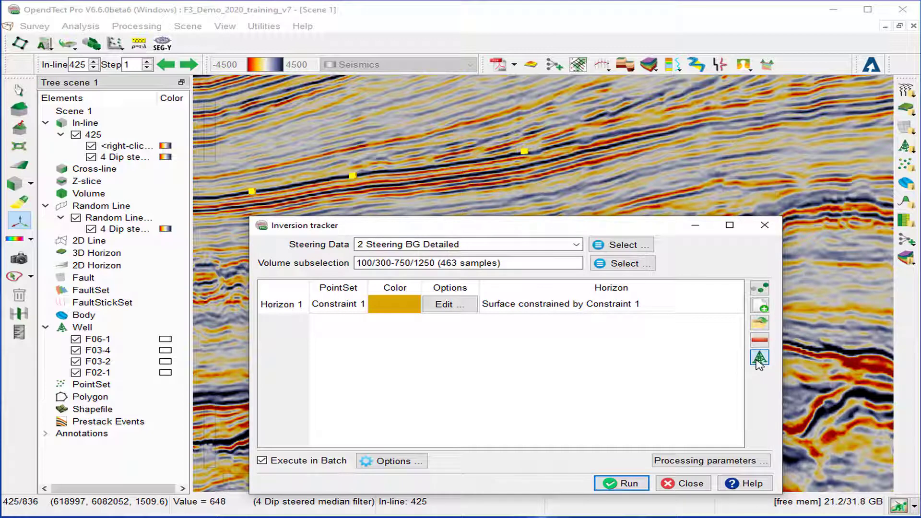
click(759, 359)
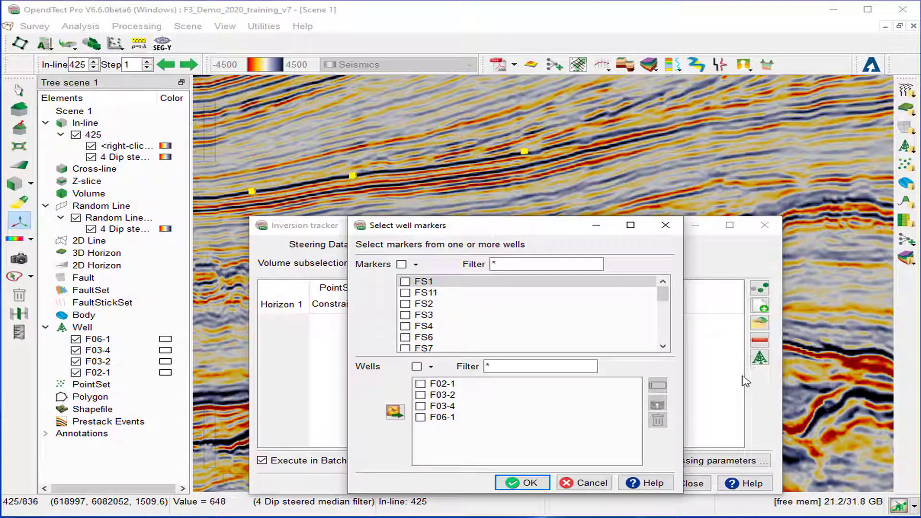
Add a horizon constrained by FS7 in all four wells, leaving processing parameters unchanged
click(406, 349)
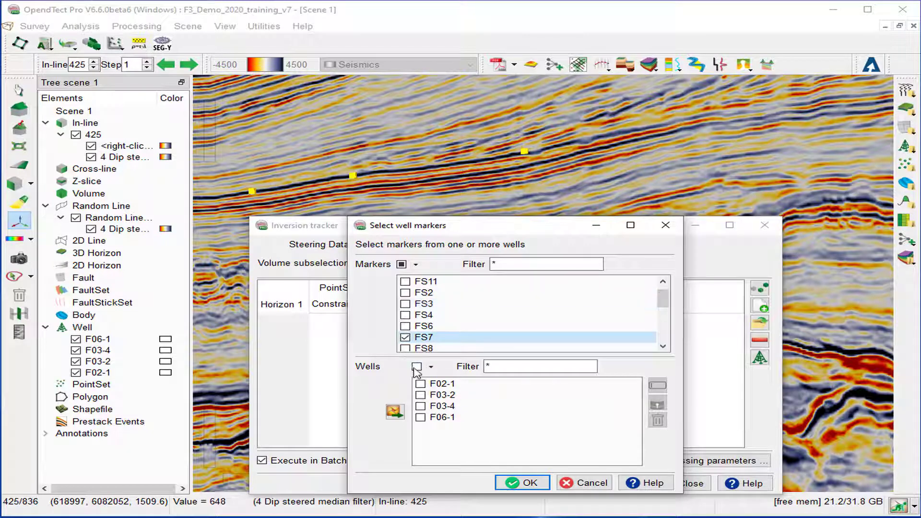
click(416, 368)
click(532, 484)
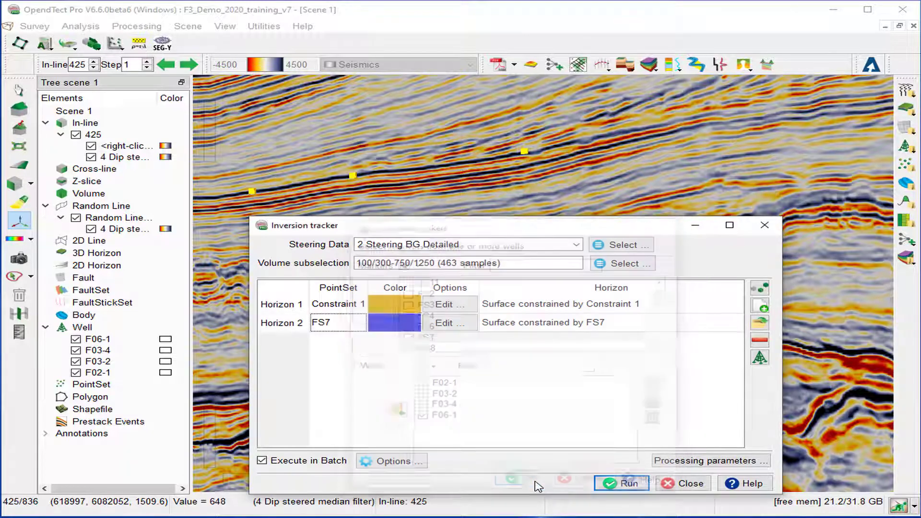
click(706, 460)
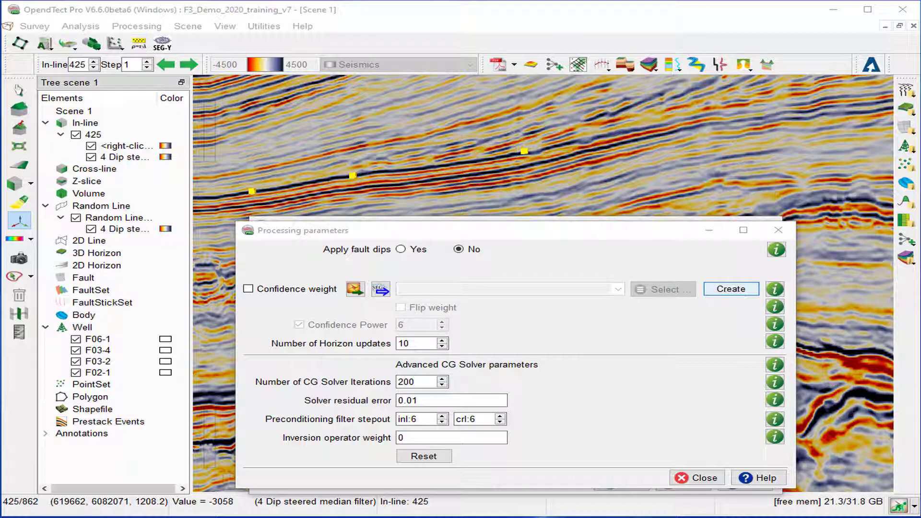
click(696, 478)
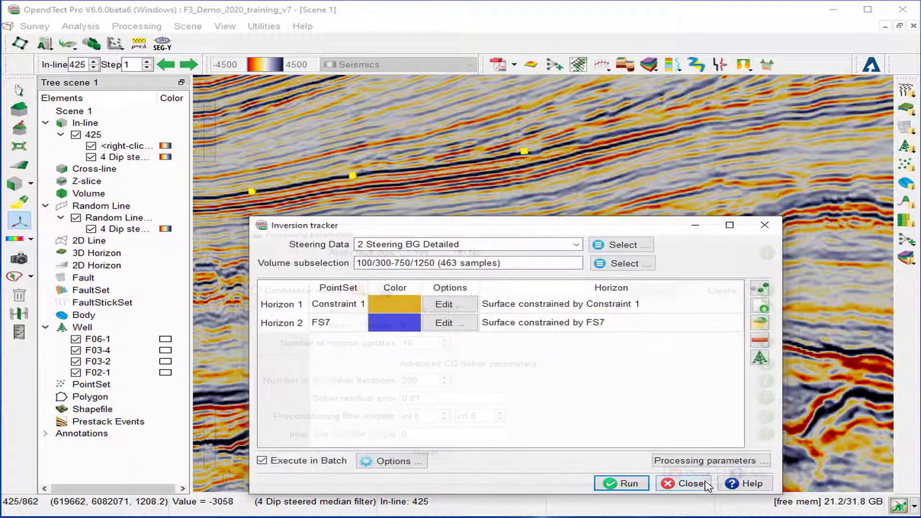
Run the inversion tracking batch, then close the progress viewer and the tracker
click(626, 484)
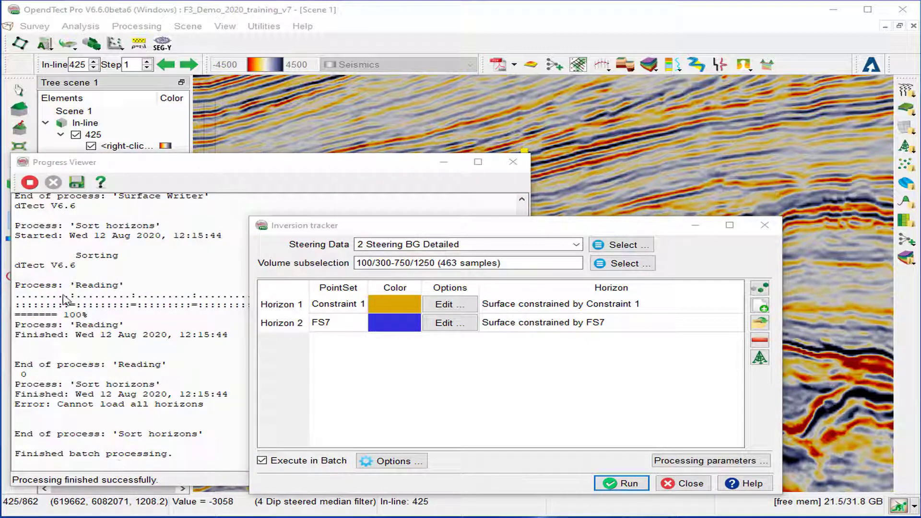
click(30, 183)
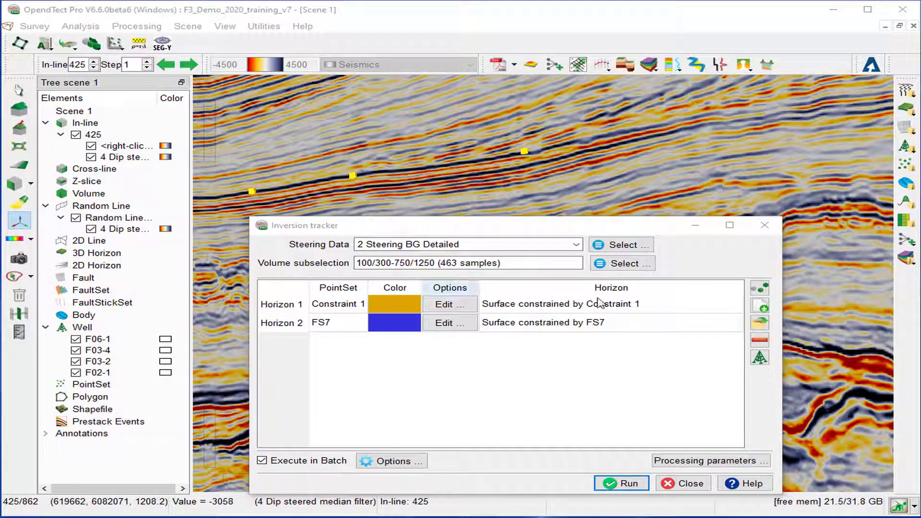
click(699, 488)
click(690, 484)
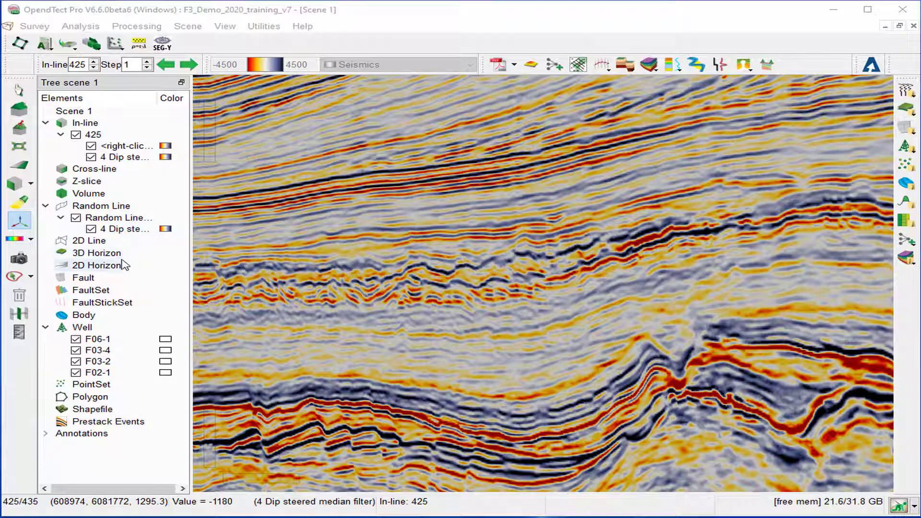
Add 'Surface constrained by Constraint 1' and 'Surface constrained by FS7' as 3D horizons
right_click(103, 253)
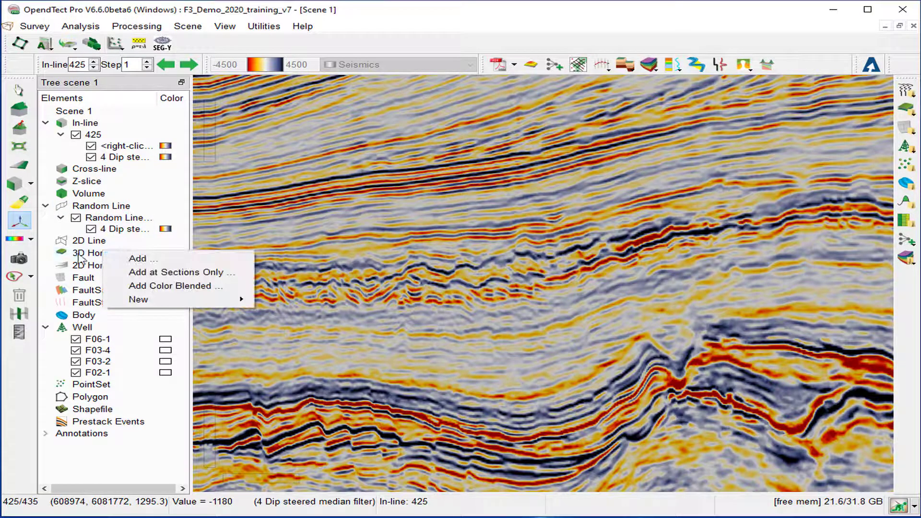
click(140, 262)
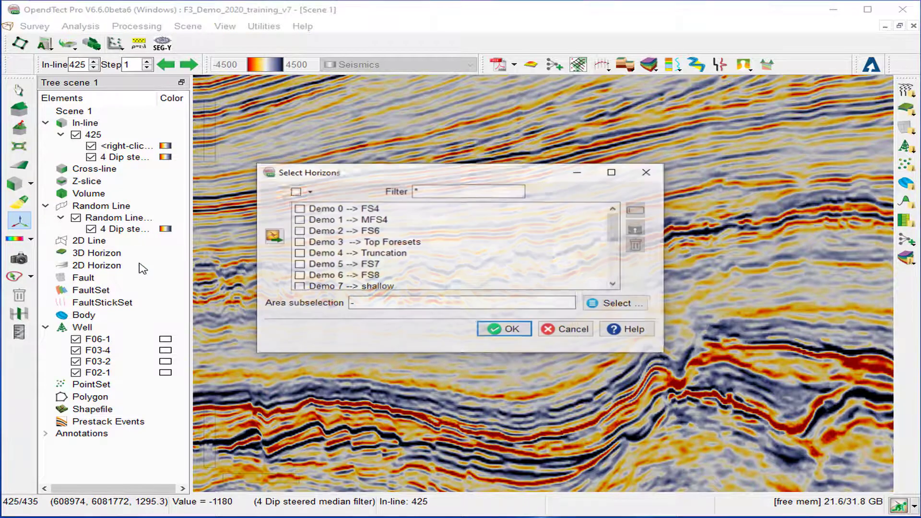
scroll(617, 236, down, 3)
click(299, 208)
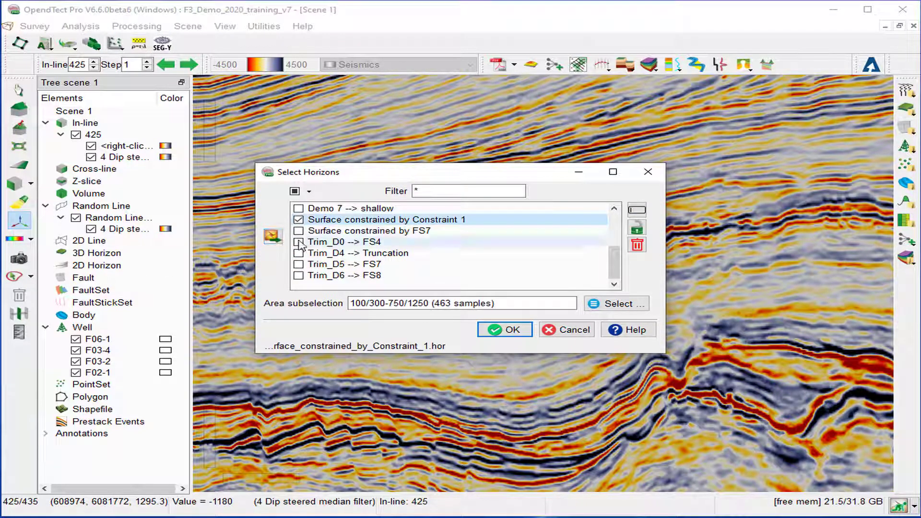
click(298, 231)
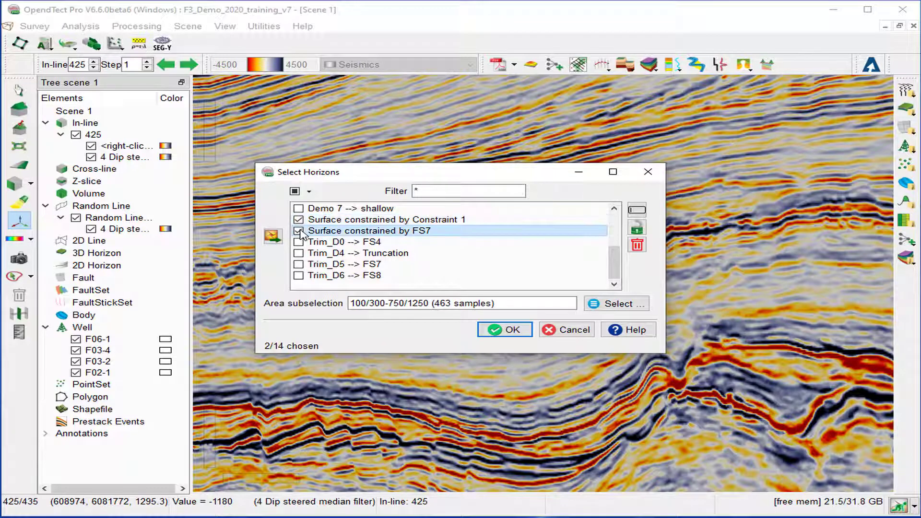
click(516, 330)
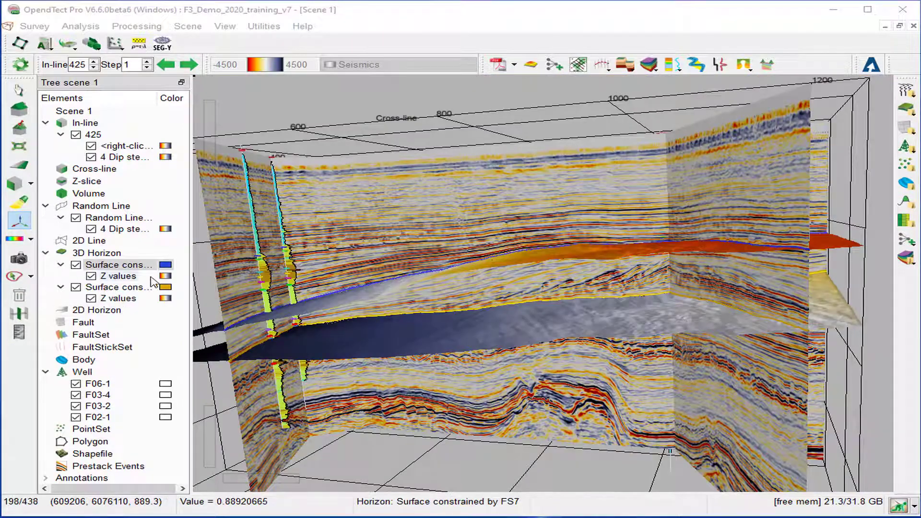
Set both constrained horizons to Display > Only at sections
right_click(128, 266)
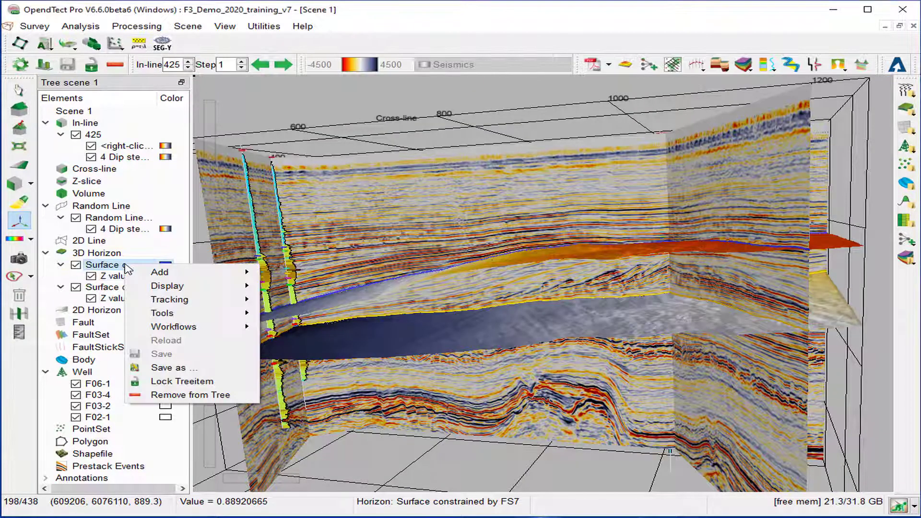
mouse_move(178, 288)
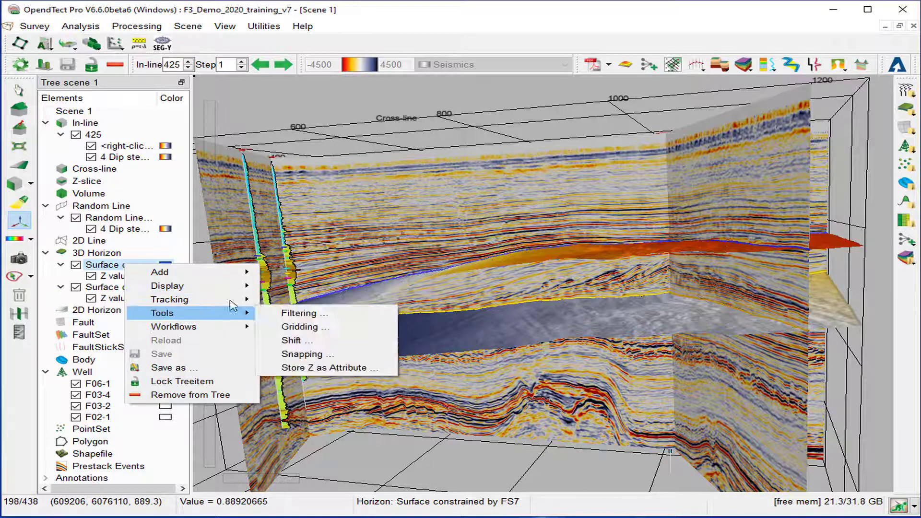
click(300, 381)
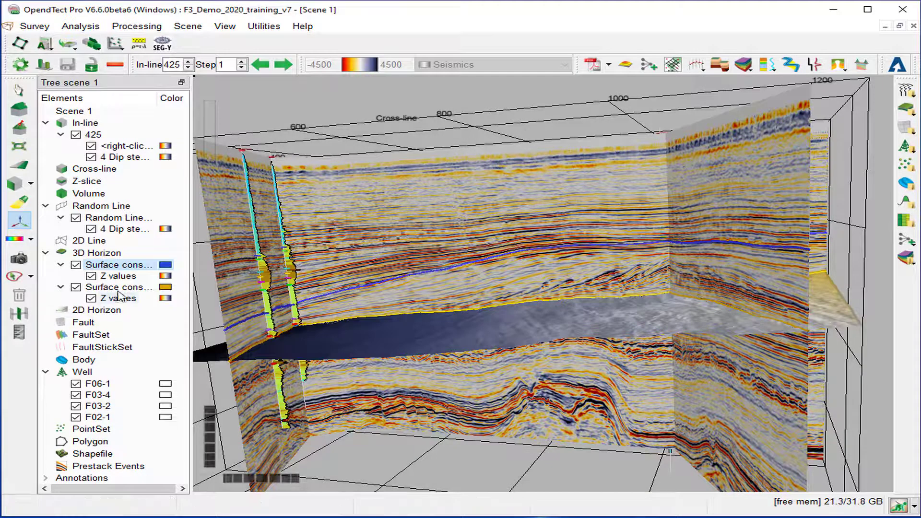
click(117, 290)
right_click(116, 292)
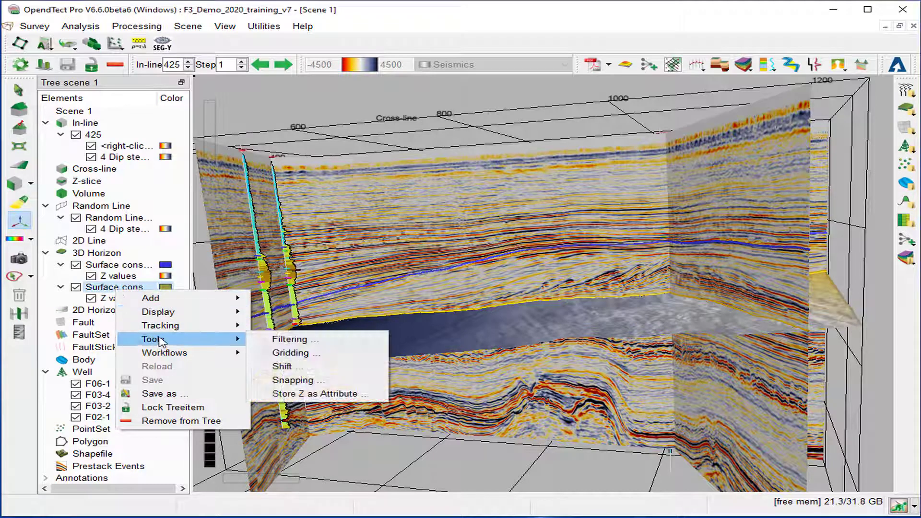
mouse_move(171, 317)
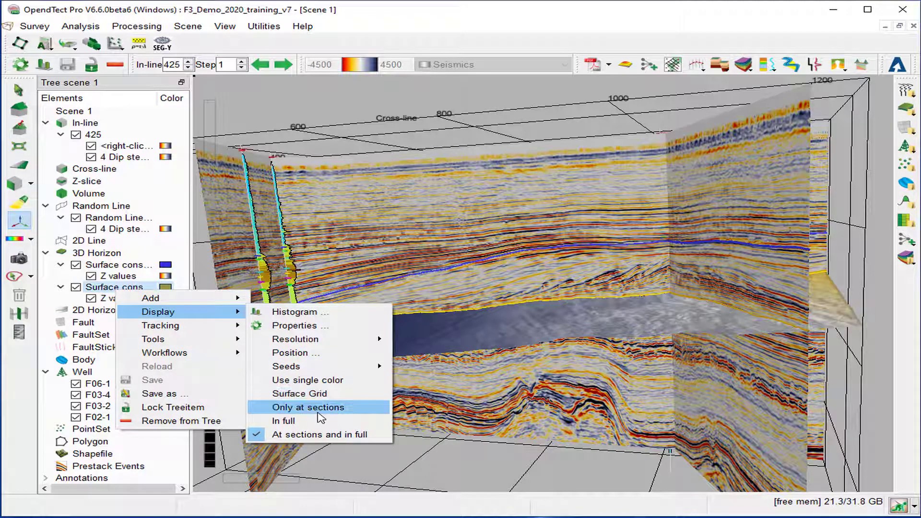
click(318, 412)
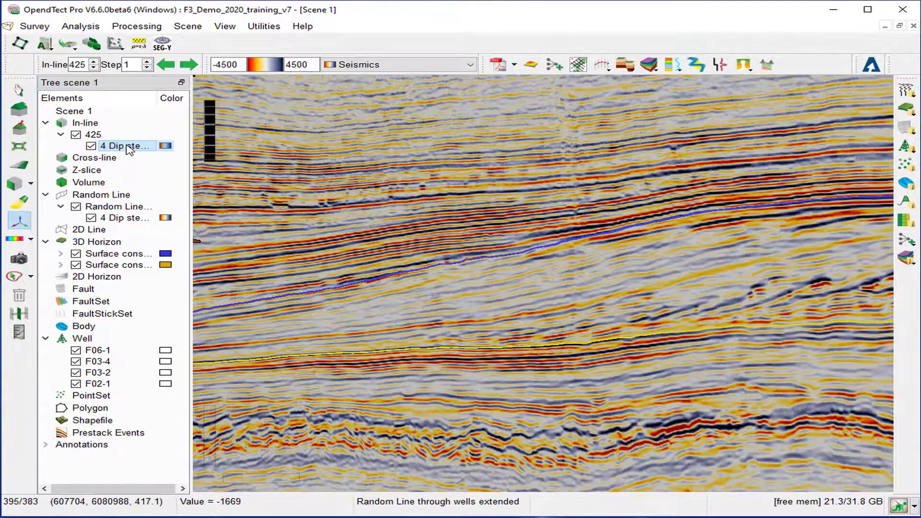
Display the in-line seismic in the Grey scales colour table
click(357, 67)
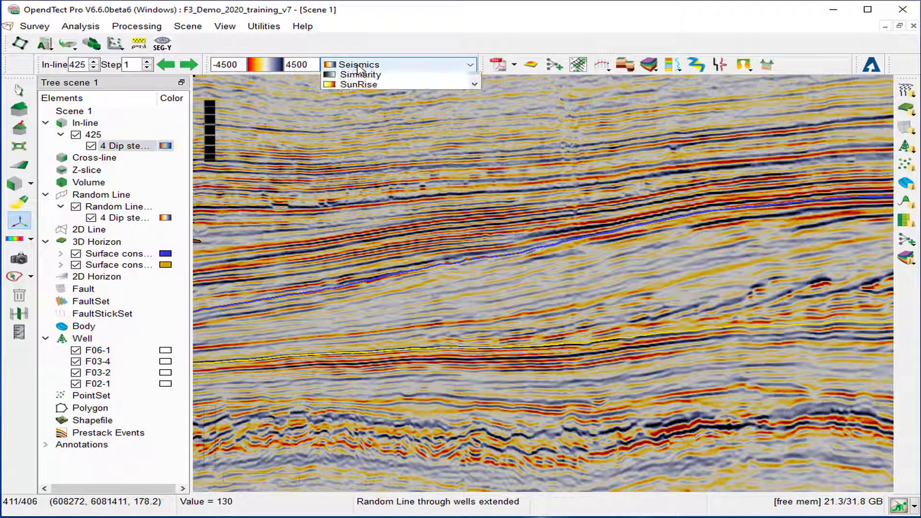
scroll(359, 77, up, 6)
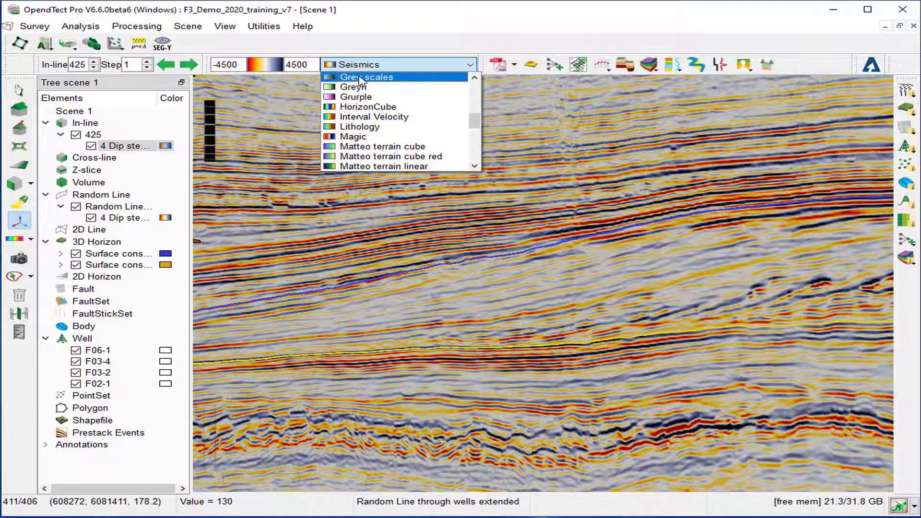
click(359, 77)
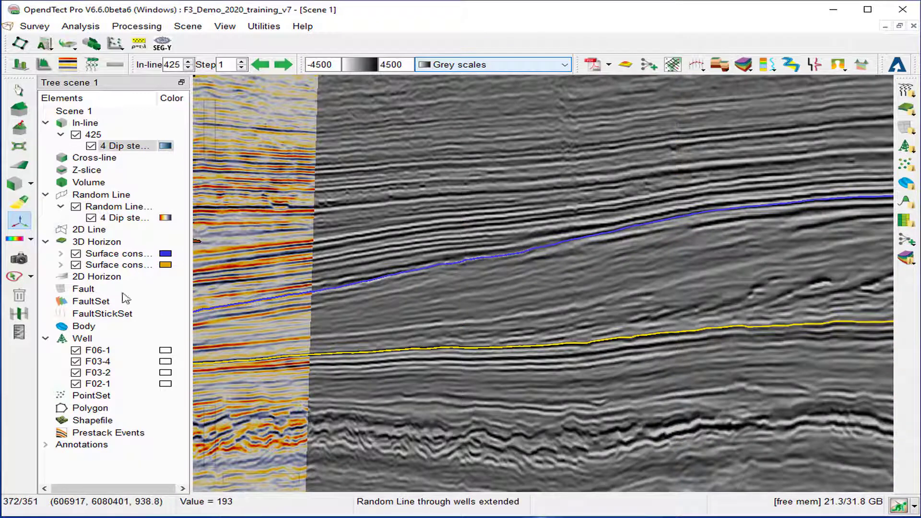
Switch the random line seismic to Grey scales and set the in-line step to 10
click(109, 217)
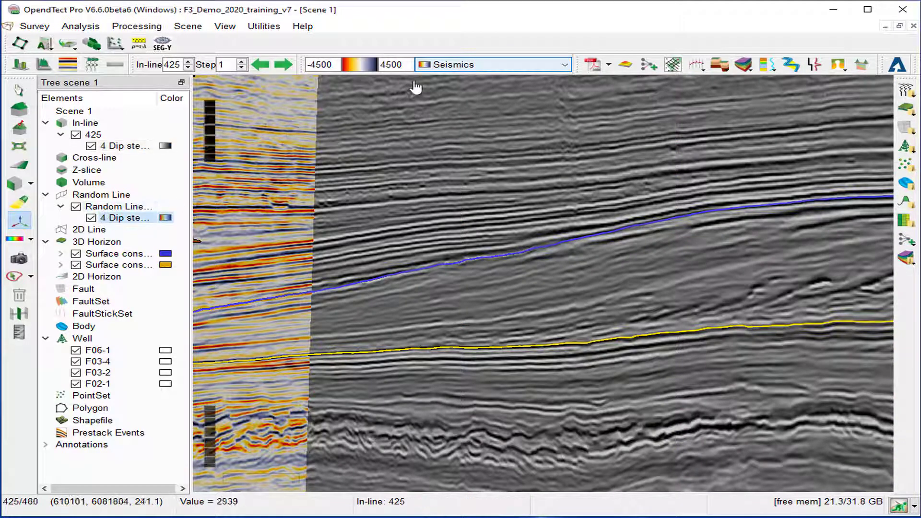
click(439, 67)
scroll(438, 72, up, 5)
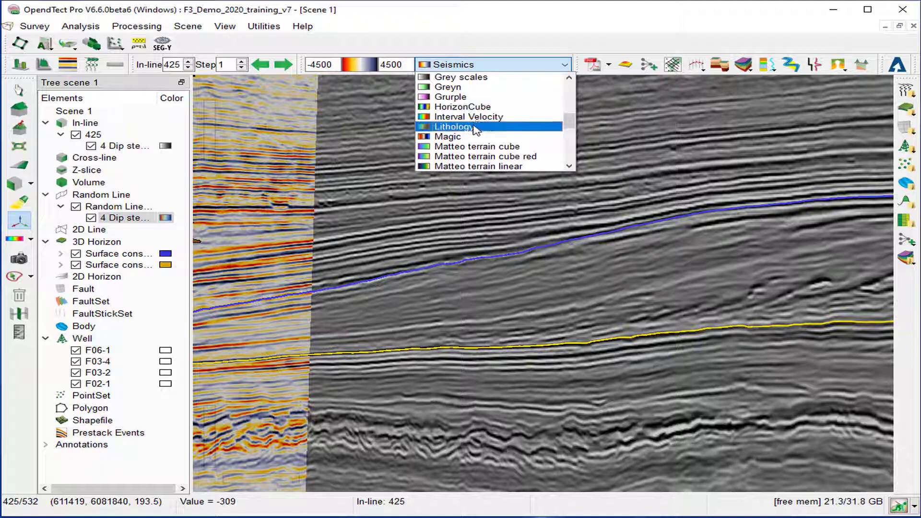
click(456, 76)
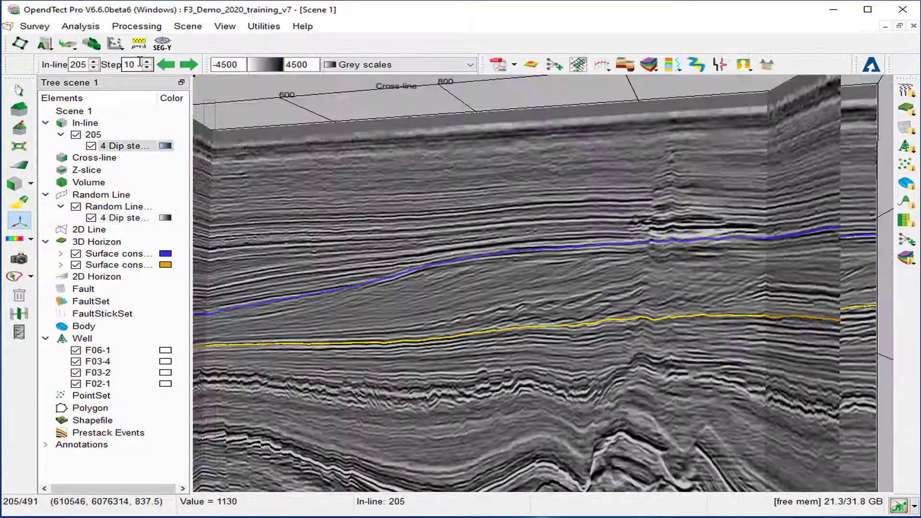
click(140, 62)
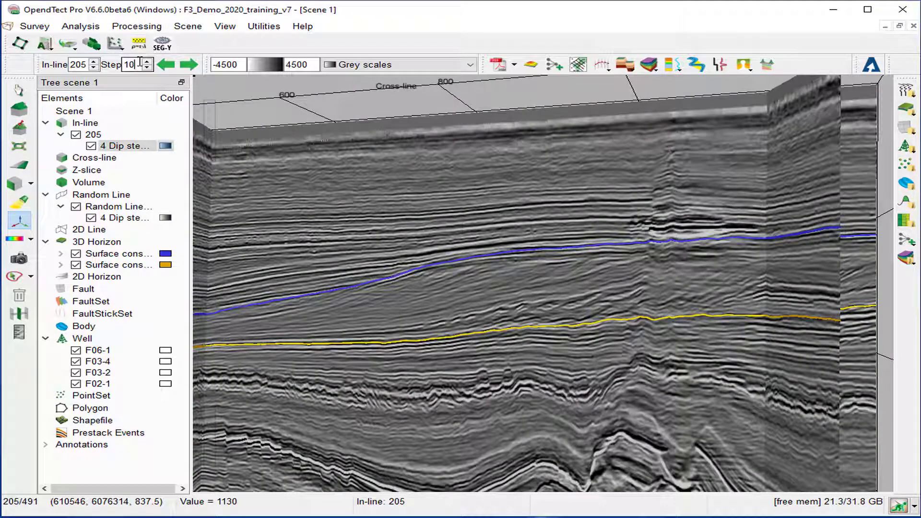
Advance the in-line from 205 to 295 in steps of 10, then hide in-line 295
click(190, 64)
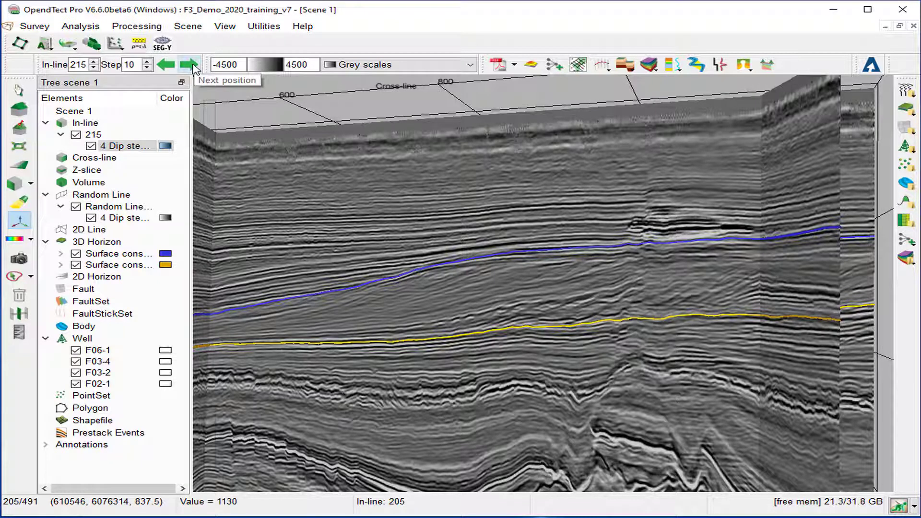
click(192, 65)
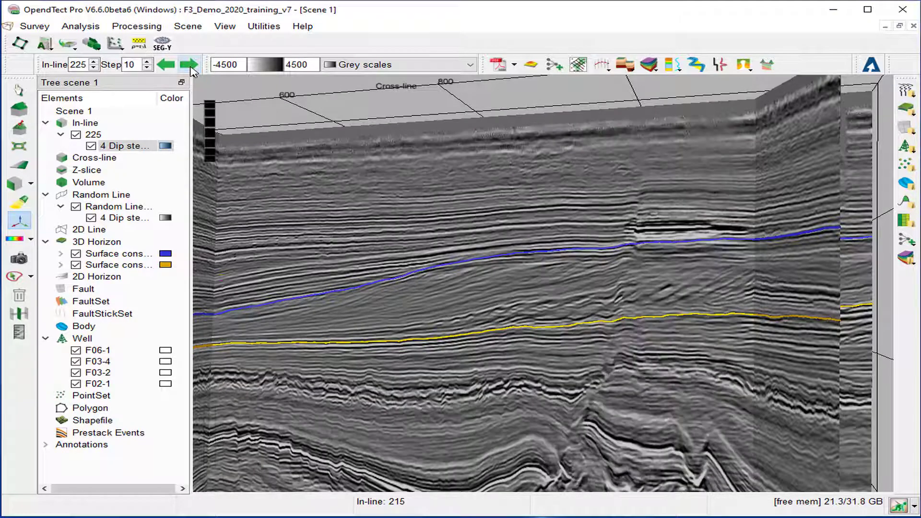
click(190, 65)
click(190, 64)
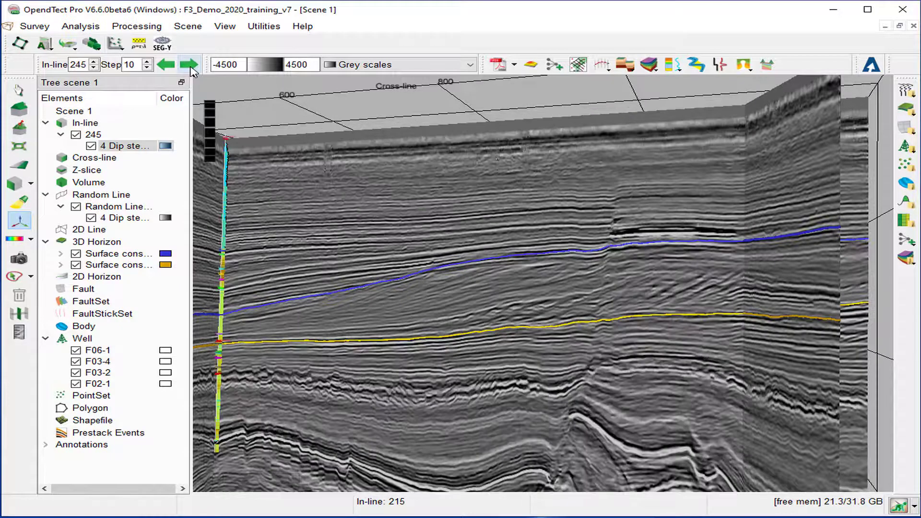
click(189, 64)
click(190, 64)
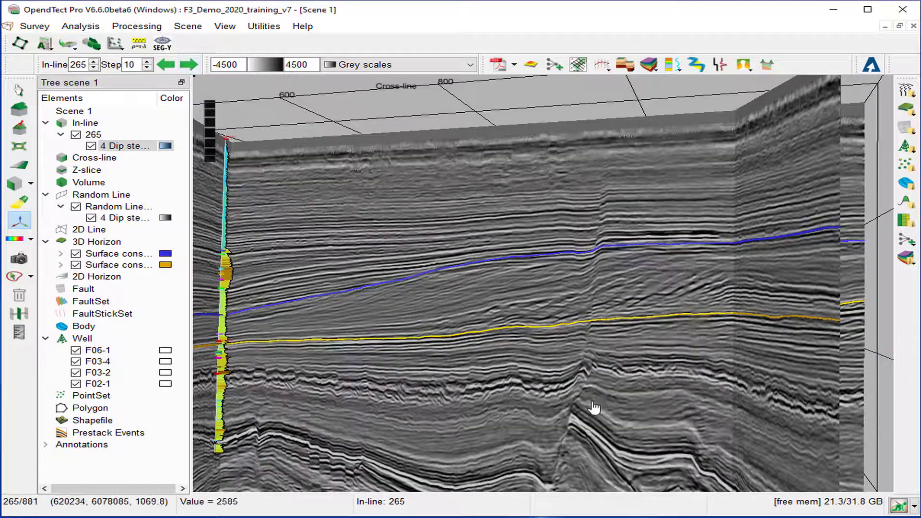
click(188, 64)
click(188, 64)
click(188, 64)
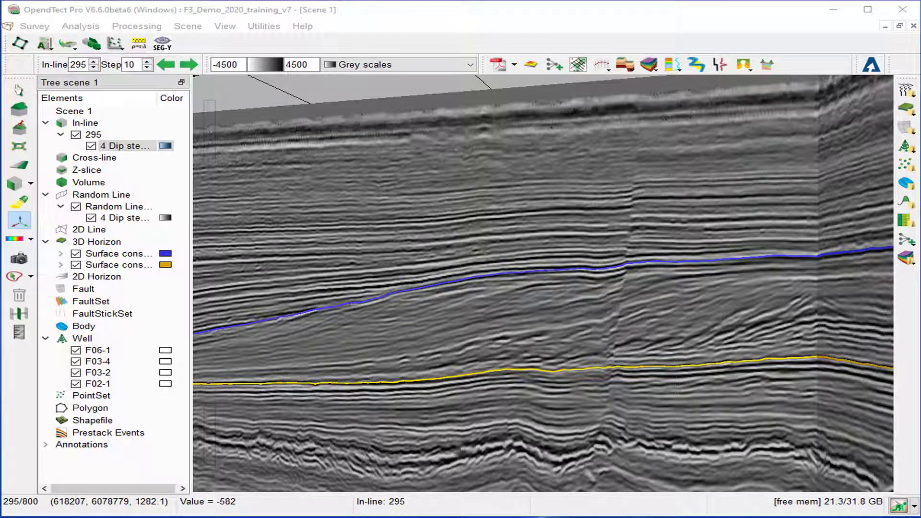
click(76, 134)
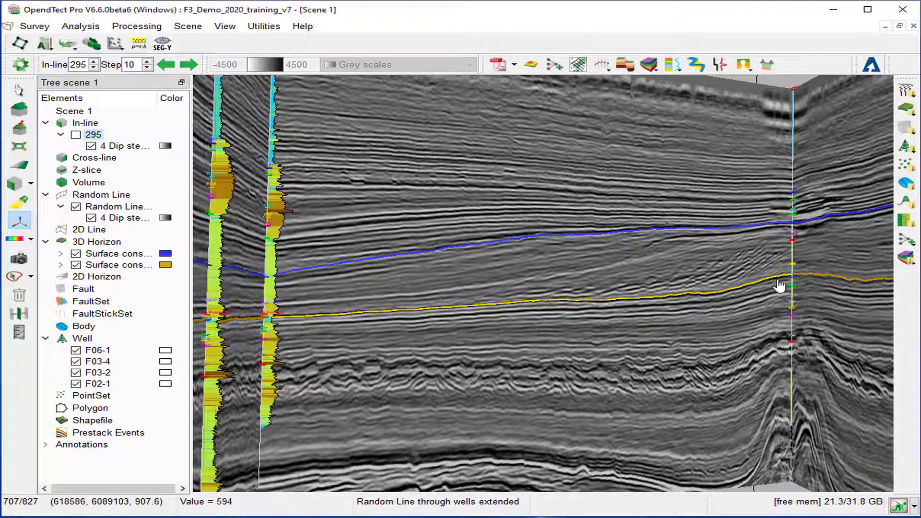
Zoom and pan to the well where the blue and yellow horizons cross the FS/MF markers
scroll(780, 286, up, 1)
scroll(773, 290, up, 2)
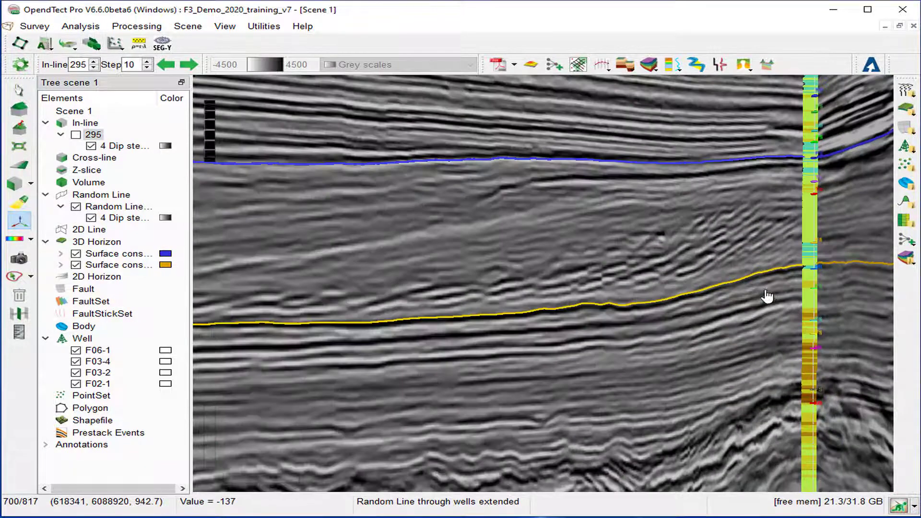
scroll(769, 294, up, 1)
middle_drag(769, 295, 699, 312)
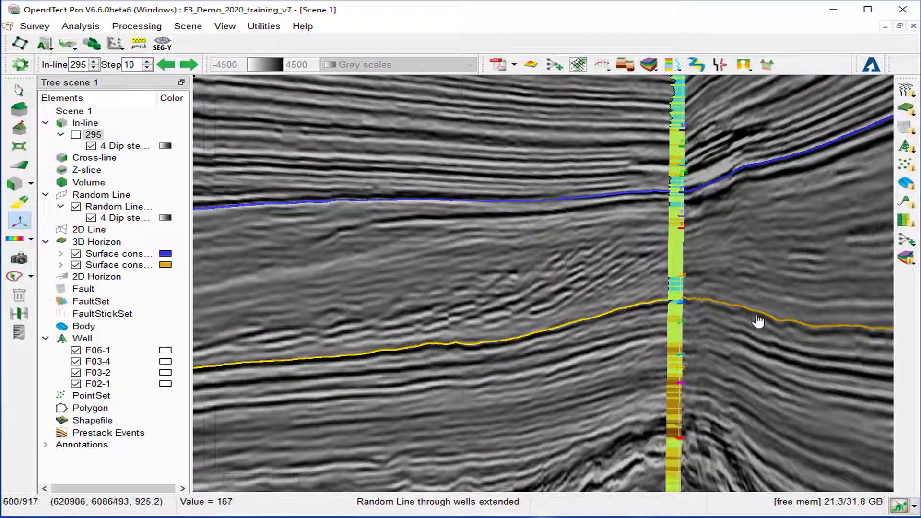
middle_drag(772, 366, 538, 366)
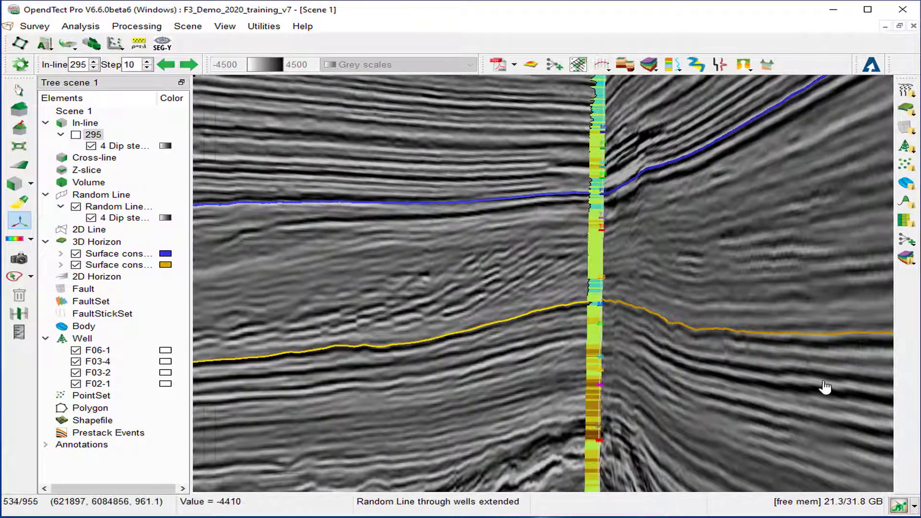
middle_drag(823, 384, 599, 373)
scroll(777, 422, up, 3)
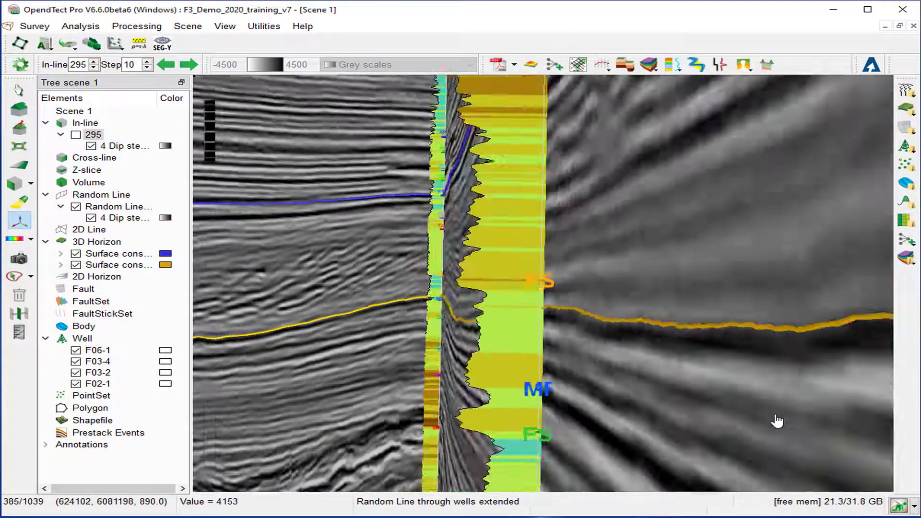